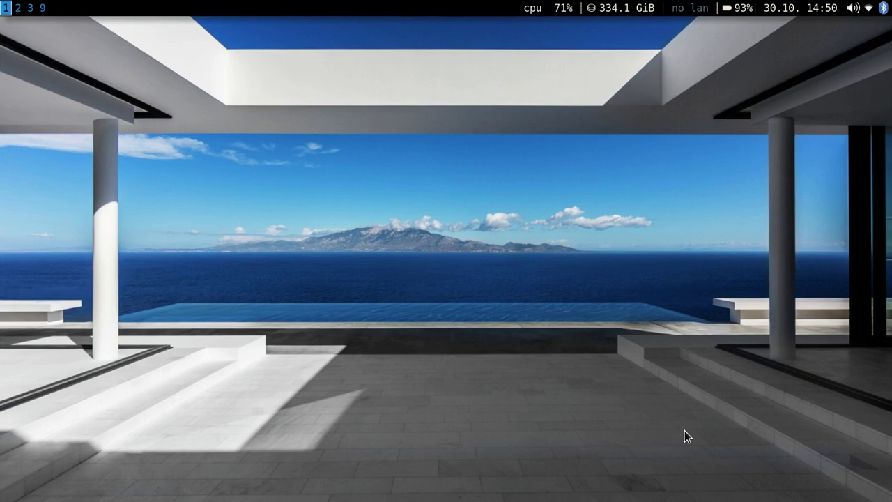
- Launch the st terminal from the centered run launcher, then close it again
{"action": "key", "text": "super+d"}
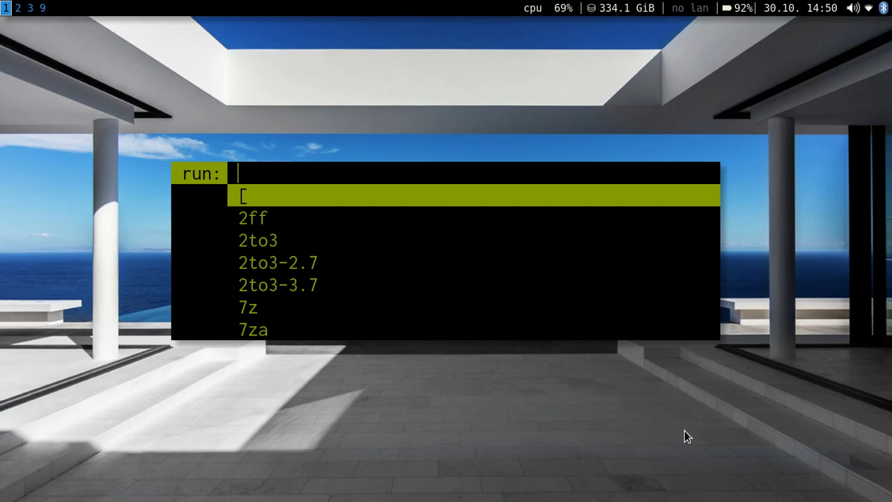
{"action": "type", "text": "firef"}
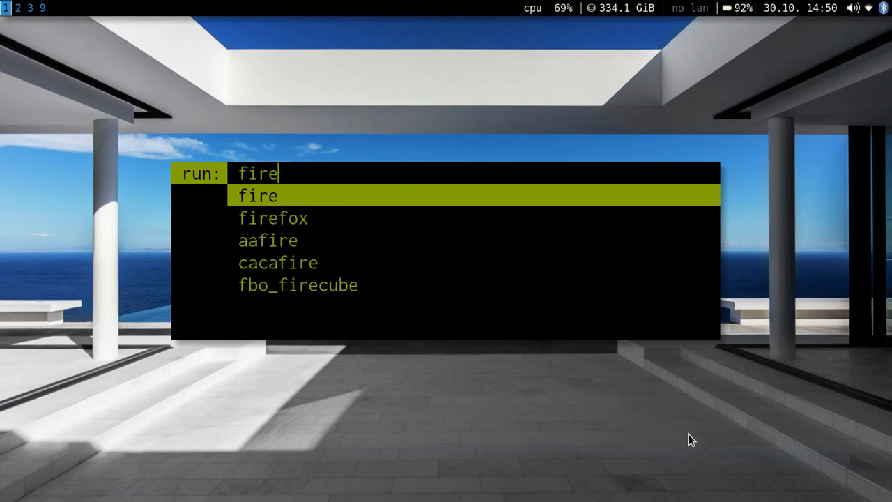
{"action": "key", "text": "BackSpace"}
{"action": "key", "text": "BackSpace"}
{"action": "key", "text": "BackSpace"}
{"action": "key", "text": "BackSpace"}
{"action": "key", "text": "BackSpace"}
{"action": "type", "text": "st"}
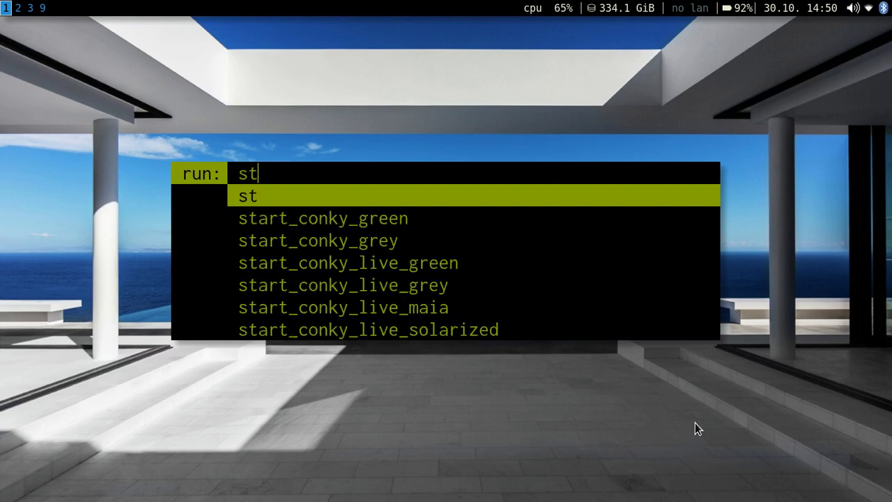
{"action": "key", "text": "Return"}
{"action": "key", "text": "ctrl+d"}
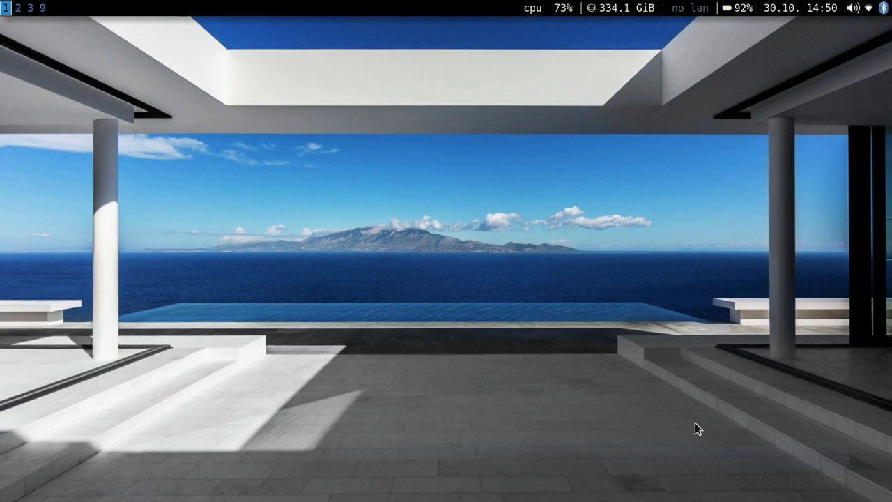
- Dismiss the display selection prompt, then clear the st terminal on workspace 2 to a bare prompt
{"action": "key", "text": "super+p"}
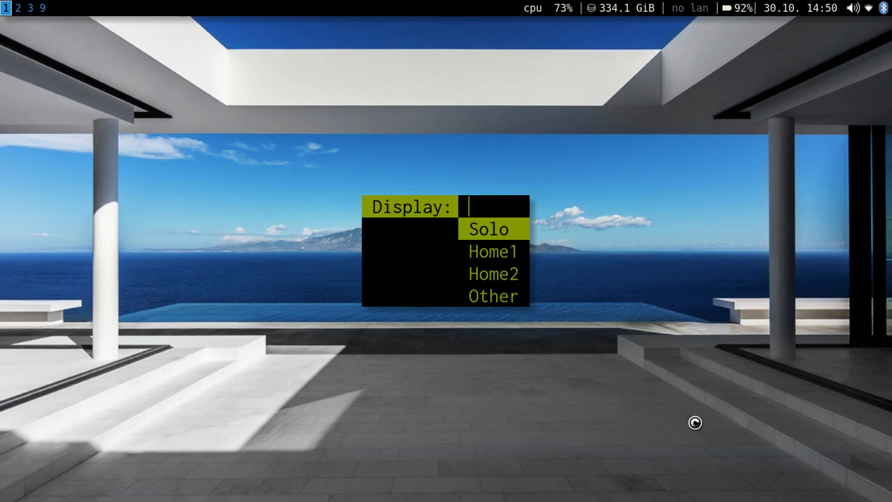
{"action": "key", "text": "Return"}
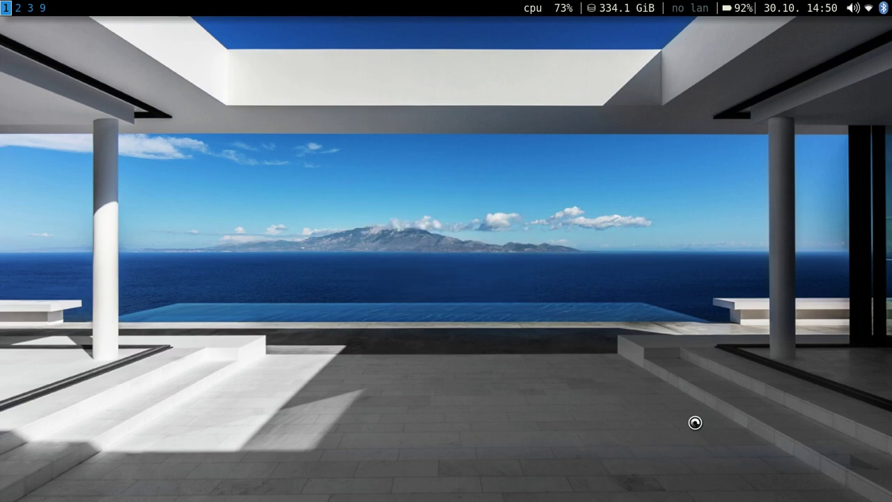
{"action": "key", "text": "super+2"}
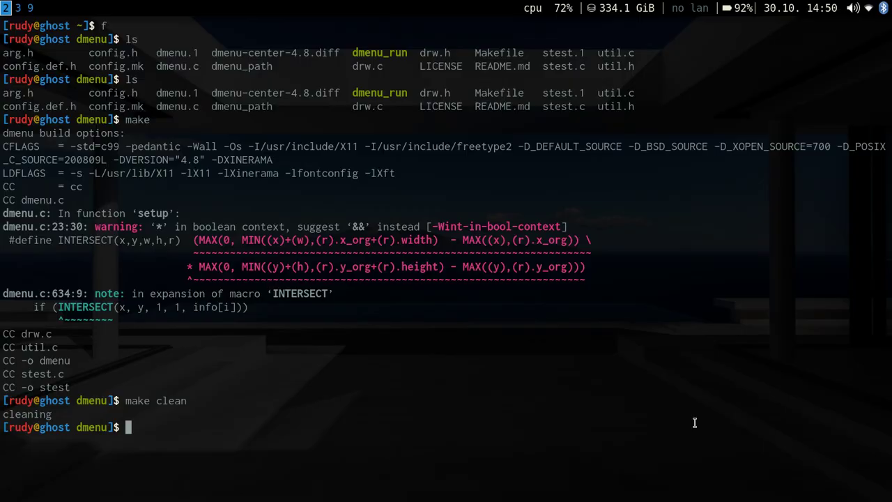
{"action": "key", "text": "ctrl+l"}
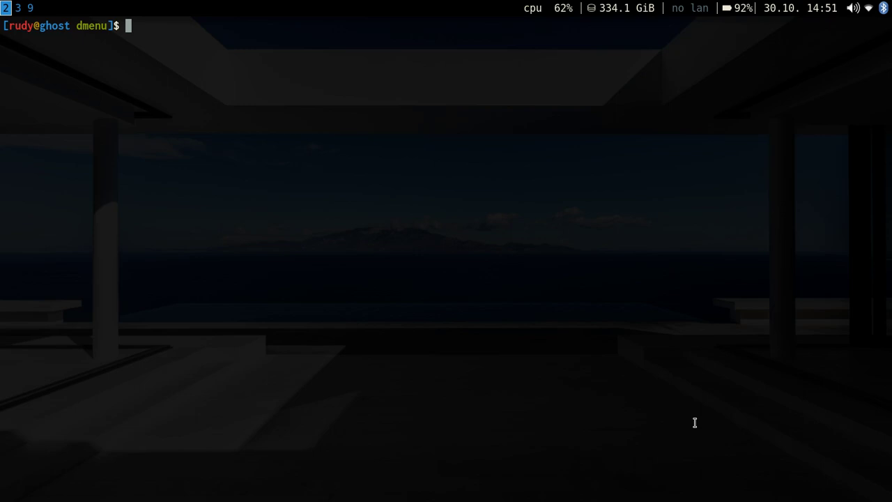
- Compile dmenu with 'make', then type 'sudo make install' at the prompt
{"action": "type", "text": "make"}
{"action": "key", "text": "Return"}
{"action": "type", "text": "suod"}
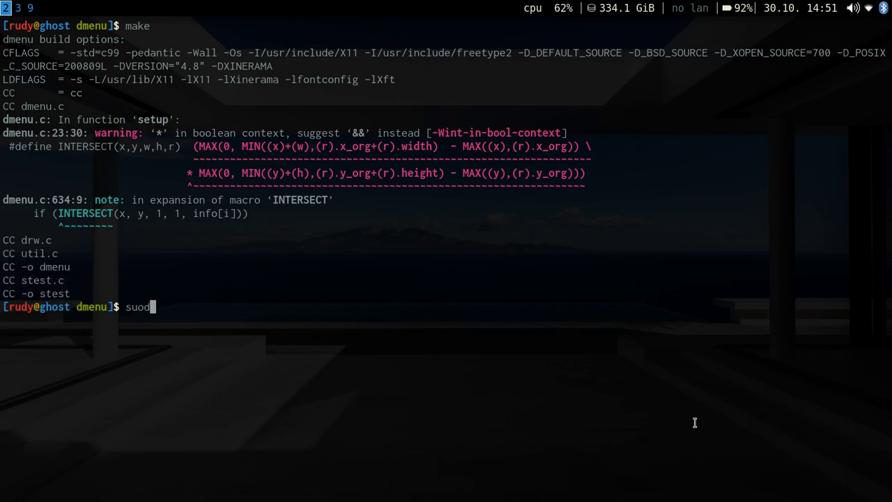
{"action": "key", "text": "BackSpace"}
{"action": "key", "text": "BackSpace"}
{"action": "type", "text": "do make install"}
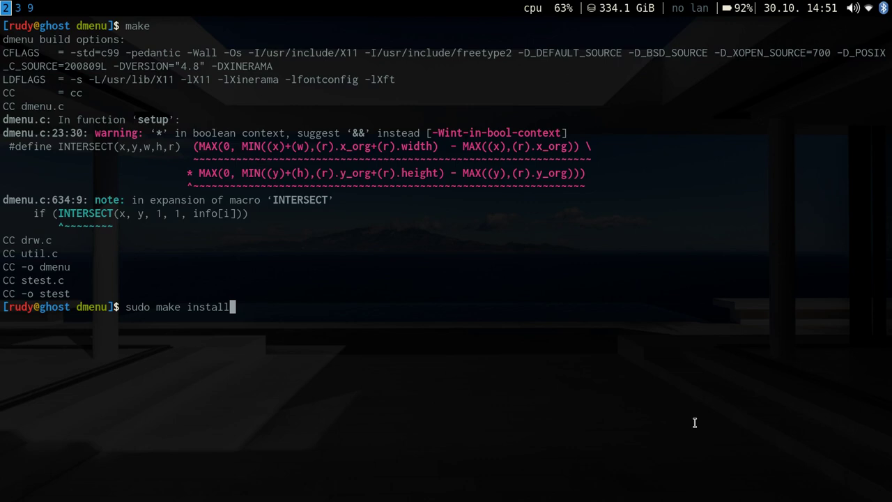
- Discard the install command and run 'make clean' to remove the build files
{"action": "key", "text": "super+d"}
{"action": "key", "text": "Escape"}
{"action": "key", "text": "BackSpace"}
{"action": "key", "text": "BackSpace"}
{"action": "key", "text": "BackSpace"}
{"action": "key", "text": "BackSpace"}
{"action": "key", "text": "BackSpace"}
{"action": "key", "text": "BackSpace"}
{"action": "key", "text": "BackSpace"}
{"action": "key", "text": "BackSpace"}
{"action": "key", "text": "BackSpace"}
{"action": "key", "text": "BackSpace"}
{"action": "key", "text": "BackSpace"}
{"action": "key", "text": "BackSpace"}
{"action": "key", "text": "BackSpace"}
{"action": "key", "text": "BackSpace"}
{"action": "key", "text": "BackSpace"}
{"action": "key", "text": "BackSpace"}
{"action": "key", "text": "BackSpace"}
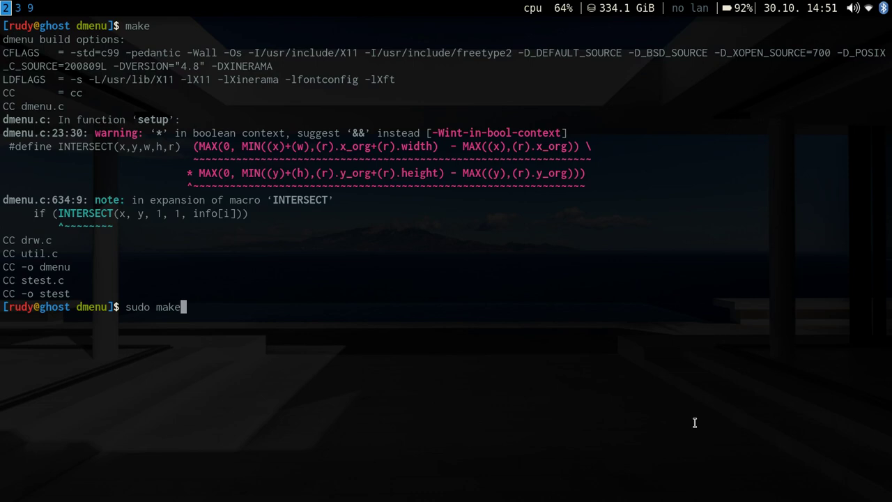
{"action": "type", "text": "make clean"}
{"action": "key", "text": "Return"}
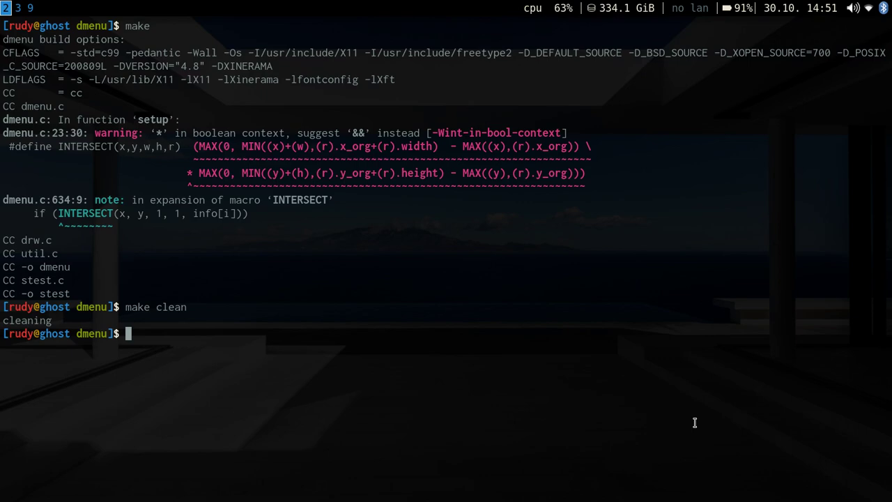
- Show the Firefox window with the suckless.org dwm center patch page on workspace 3
{"action": "key", "text": "super+3"}
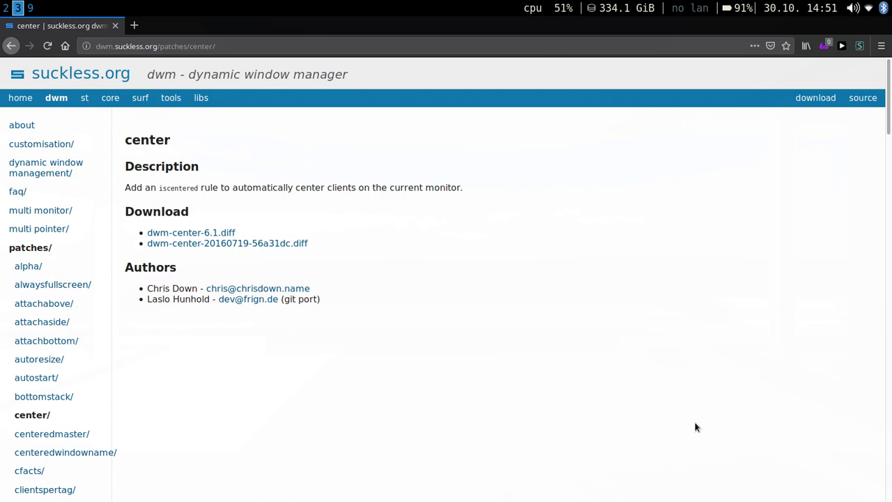
{"action": "key", "text": "alt+j"}
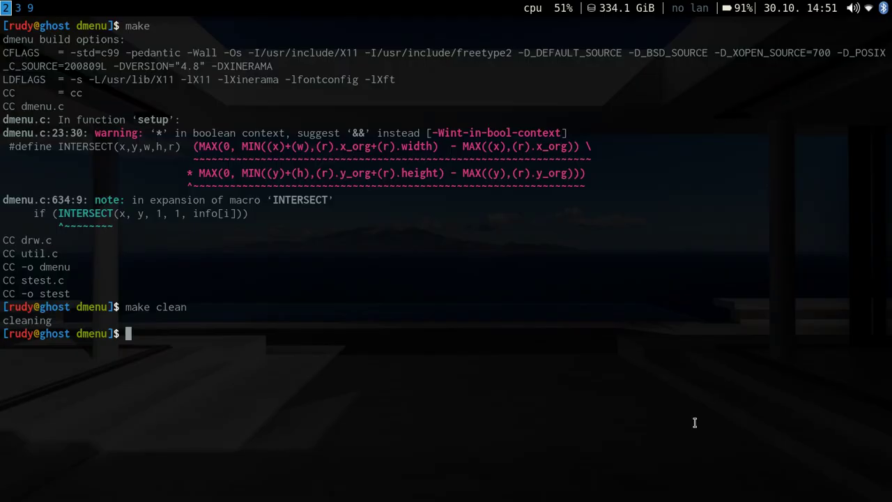
{"action": "key", "text": "alt+k"}
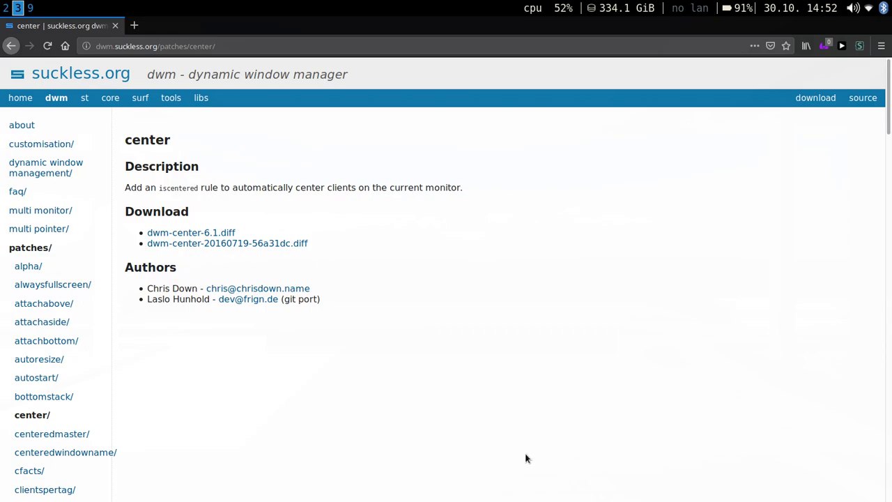
- Switch to the empty workspace 1 showing only the seaside wallpaper
{"action": "key", "text": "super+1"}
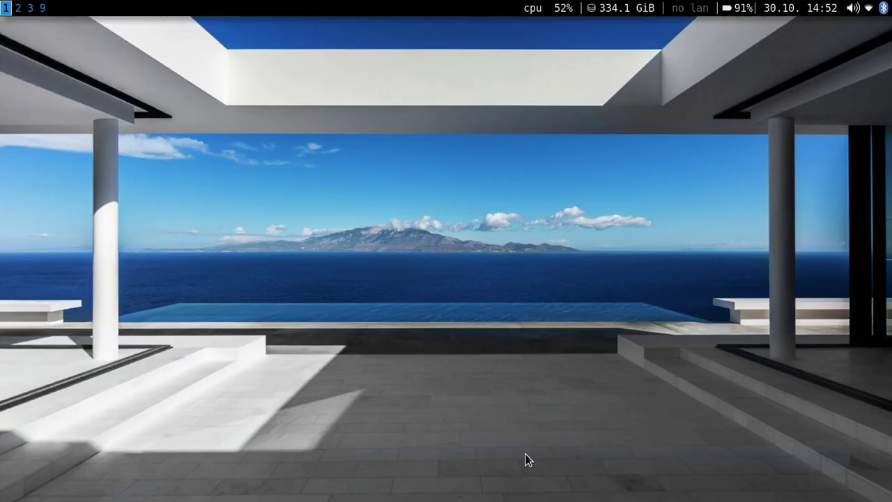